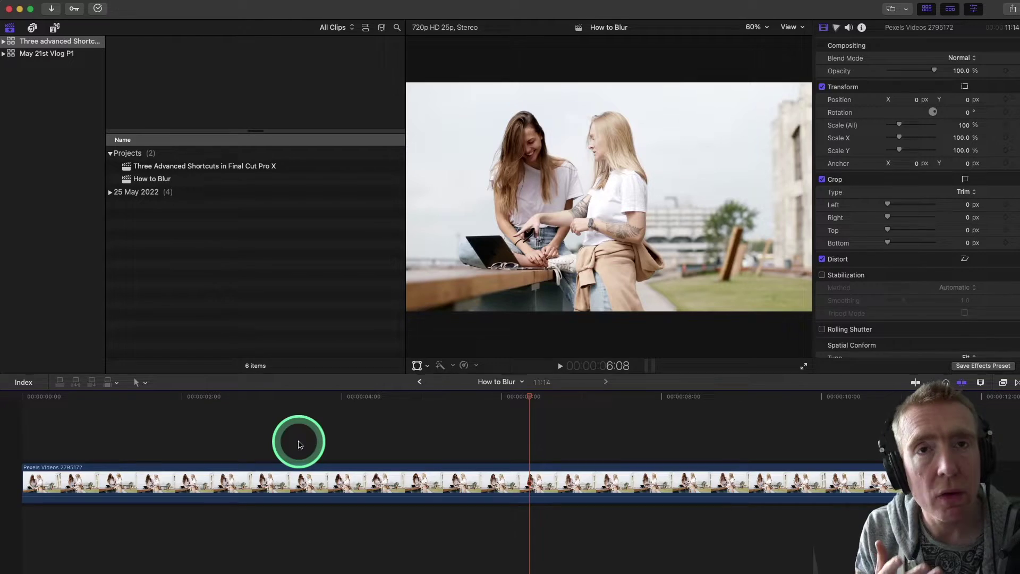
- Set the playhead to about 4:15 and select the horizontal clip in the timeline
{"action": "left_click", "coordinate": [316, 434]}
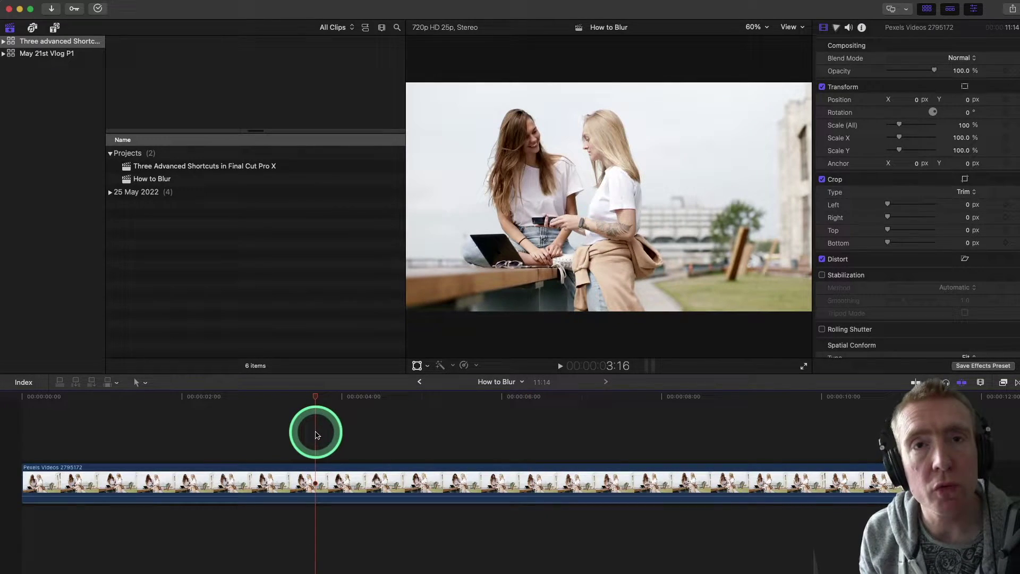
{"action": "left_click", "coordinate": [372, 453]}
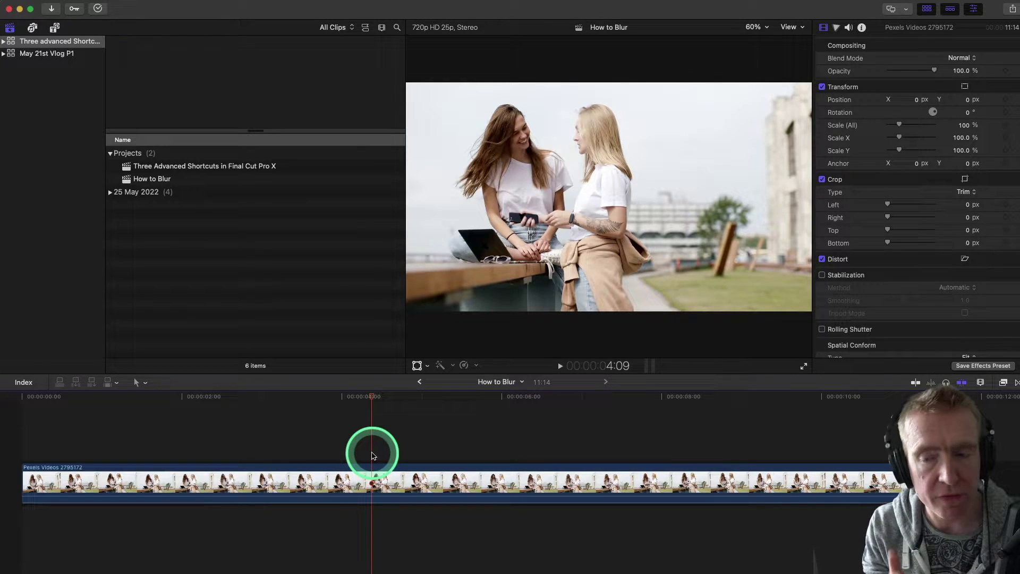
{"action": "left_click_drag", "start_coordinate": [371, 455], "coordinate": [391, 444]}
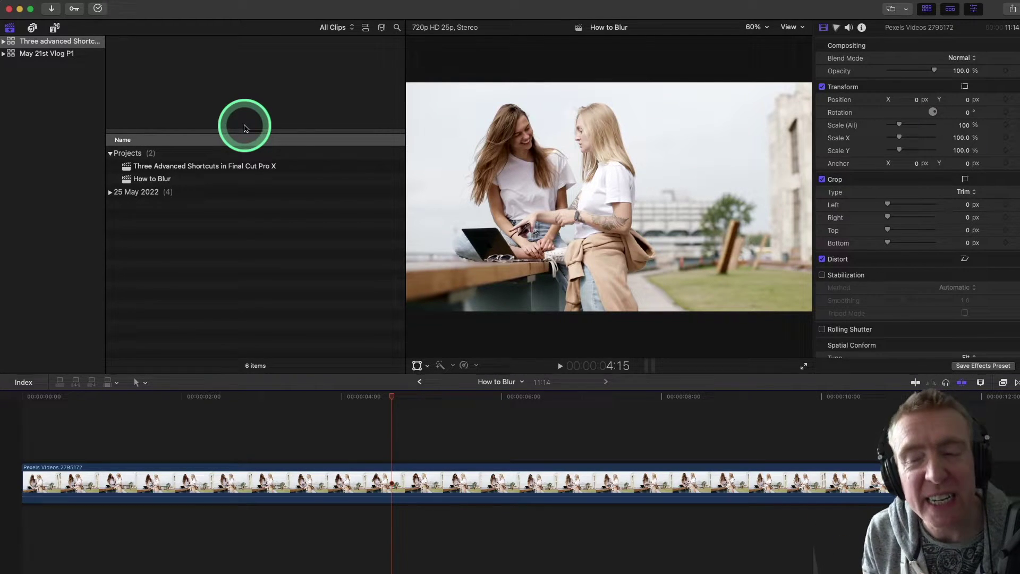
{"action": "left_click", "coordinate": [323, 482]}
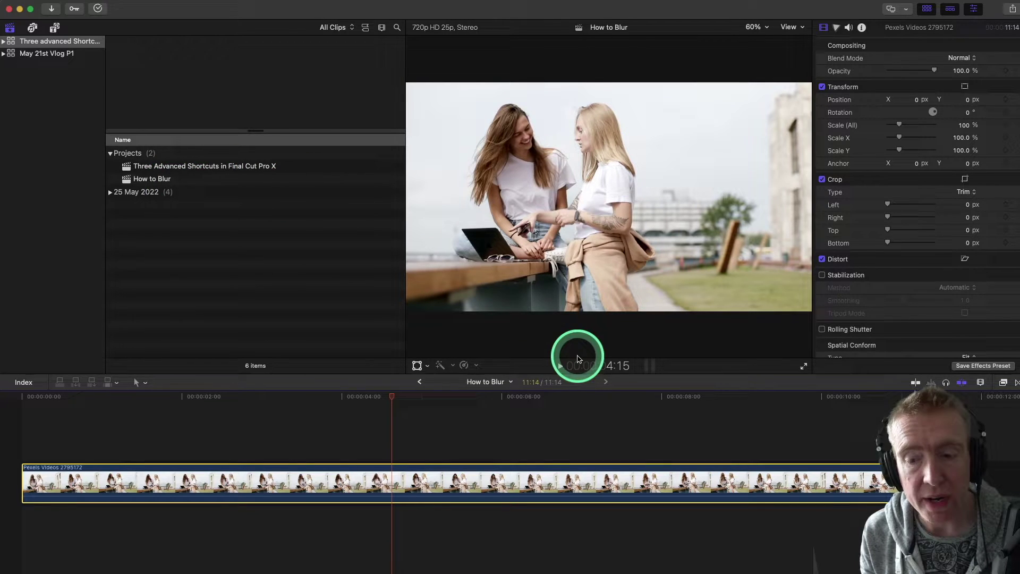
- Choose Duplicate Project As for the How to Blur project
{"action": "left_click", "coordinate": [174, 181]}
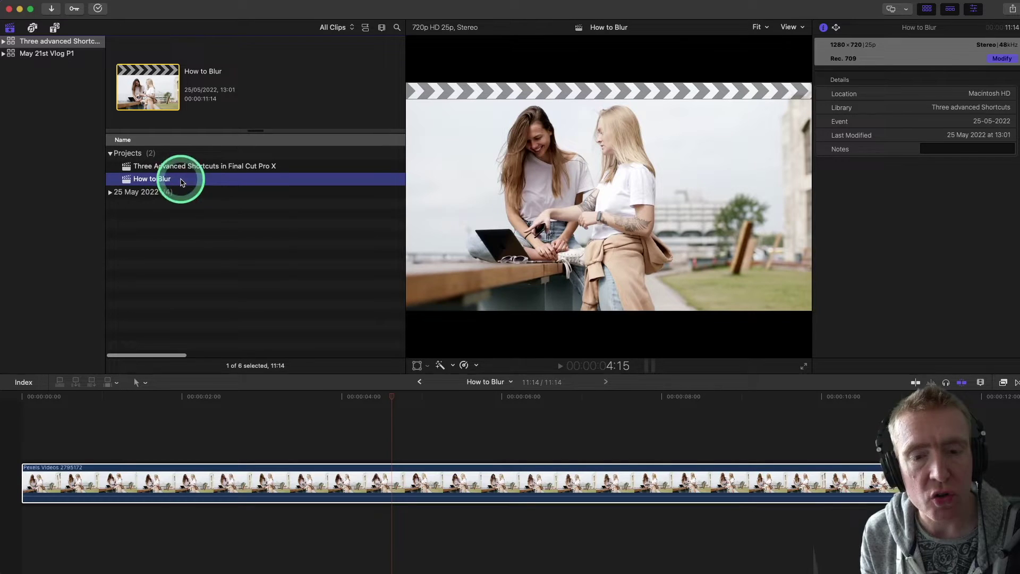
{"action": "right_click", "coordinate": [182, 183]}
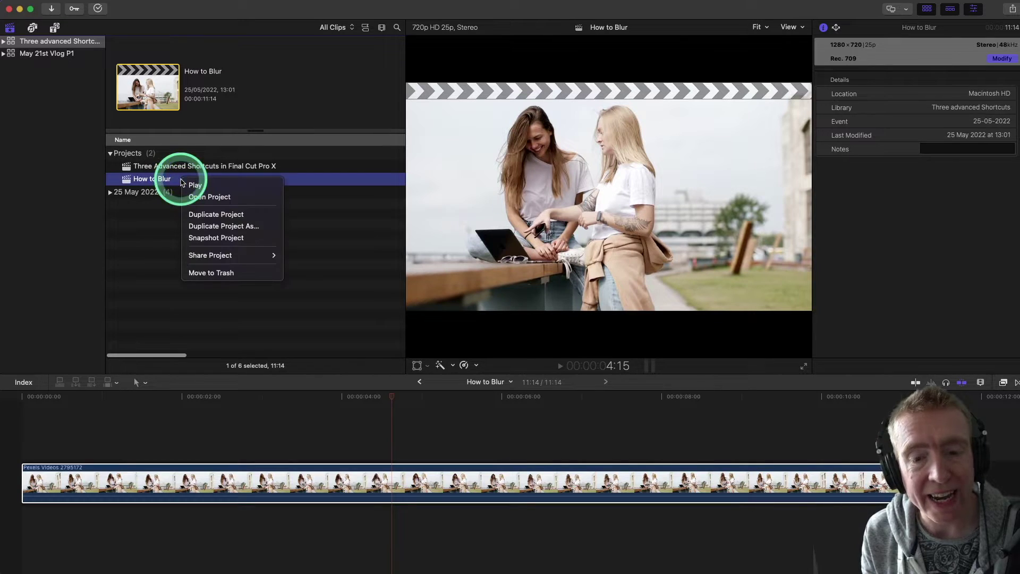
{"action": "left_click", "coordinate": [229, 227]}
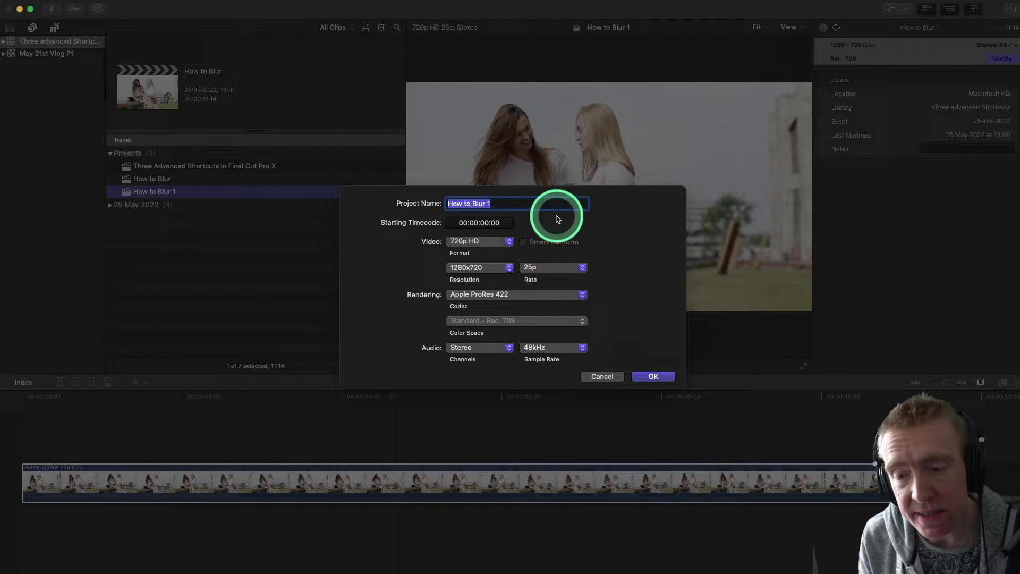
- Name the copy 'How to Blur 1 VERTICAL', set Vertical video format with Smart Conform, and confirm
{"action": "left_click", "coordinate": [502, 204]}
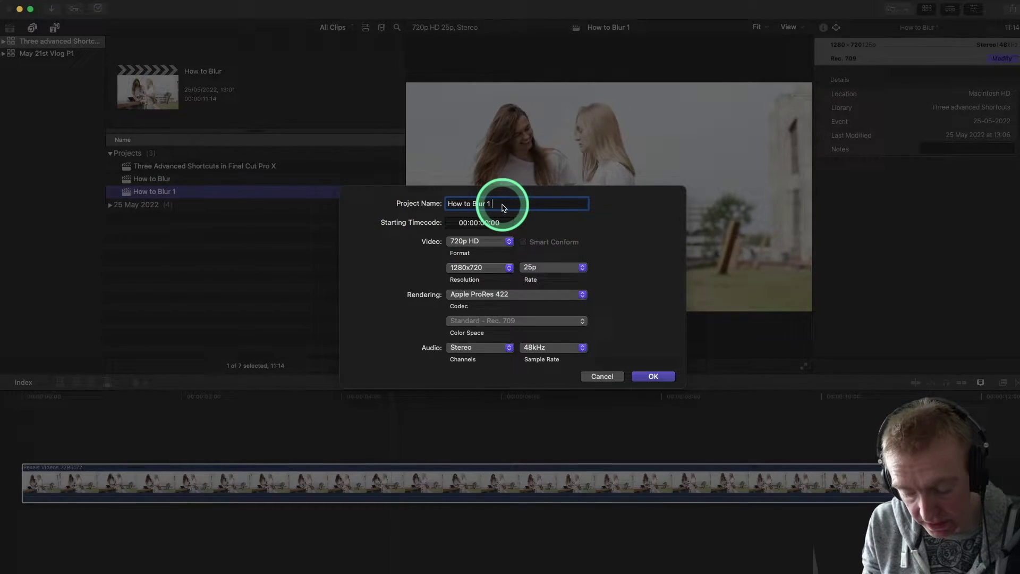
{"action": "type", "text": "VERTICAL"}
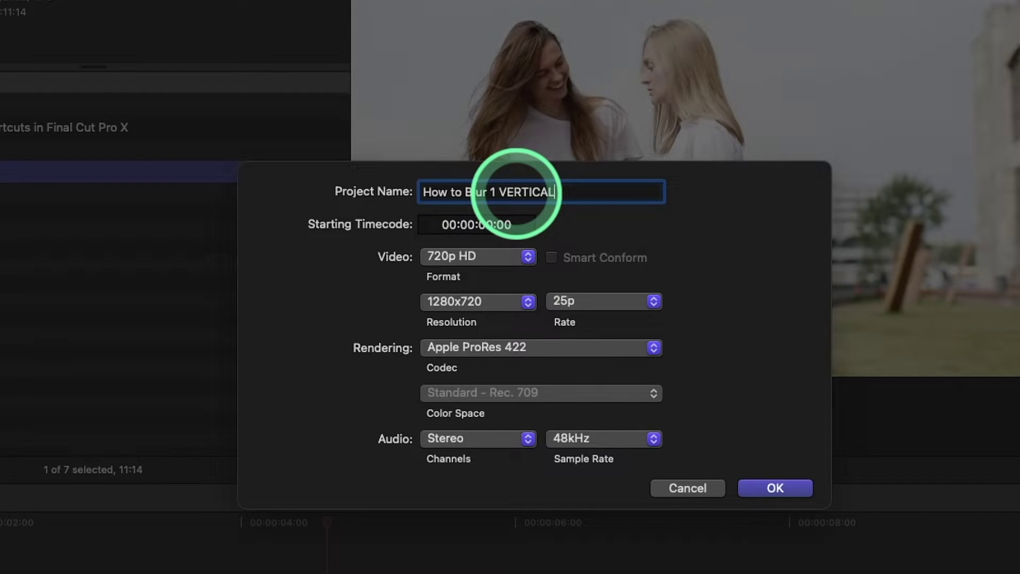
{"action": "left_click", "coordinate": [484, 264]}
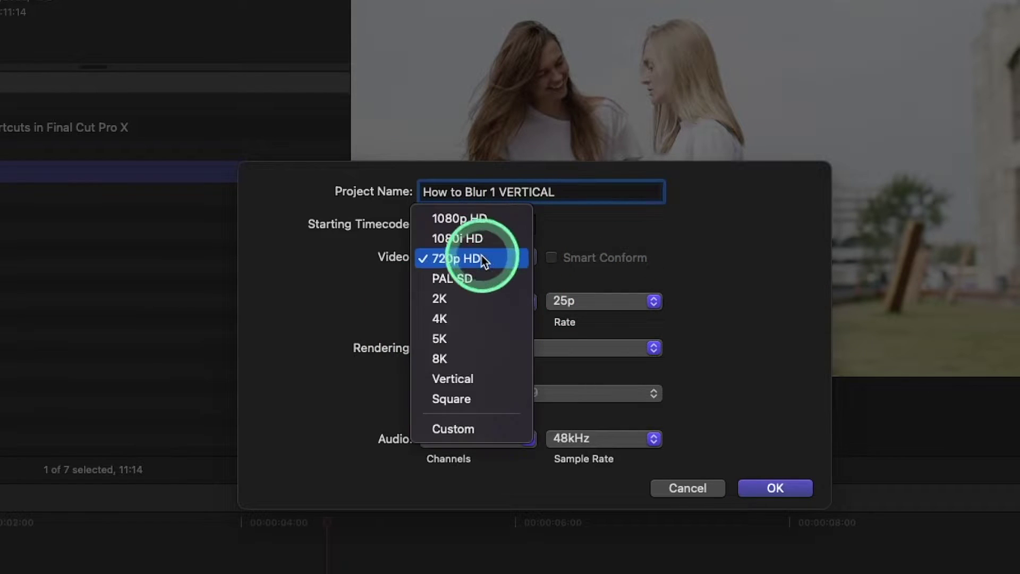
{"action": "left_click", "coordinate": [480, 383]}
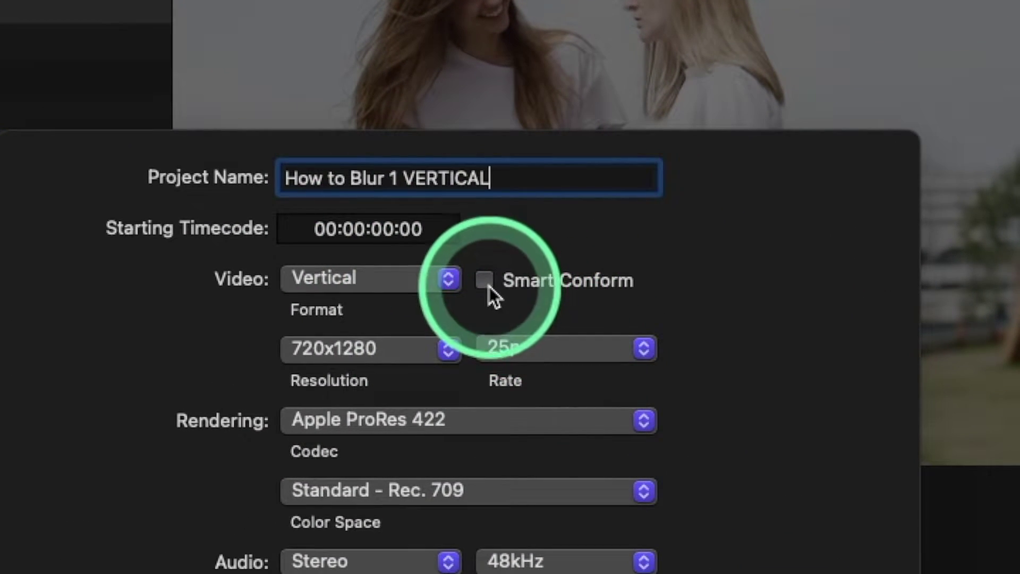
{"action": "left_click", "coordinate": [485, 280]}
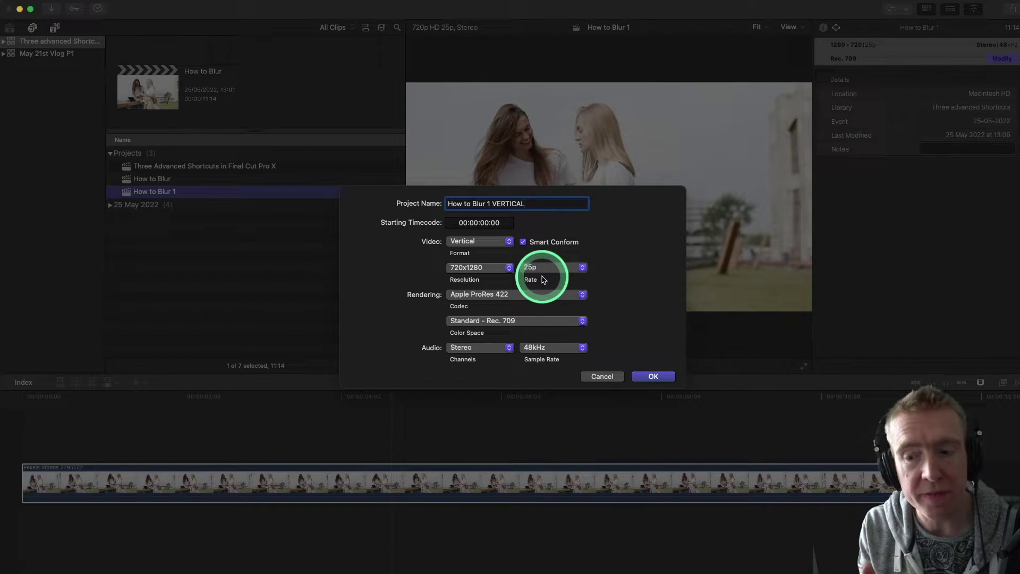
{"action": "left_click", "coordinate": [652, 378]}
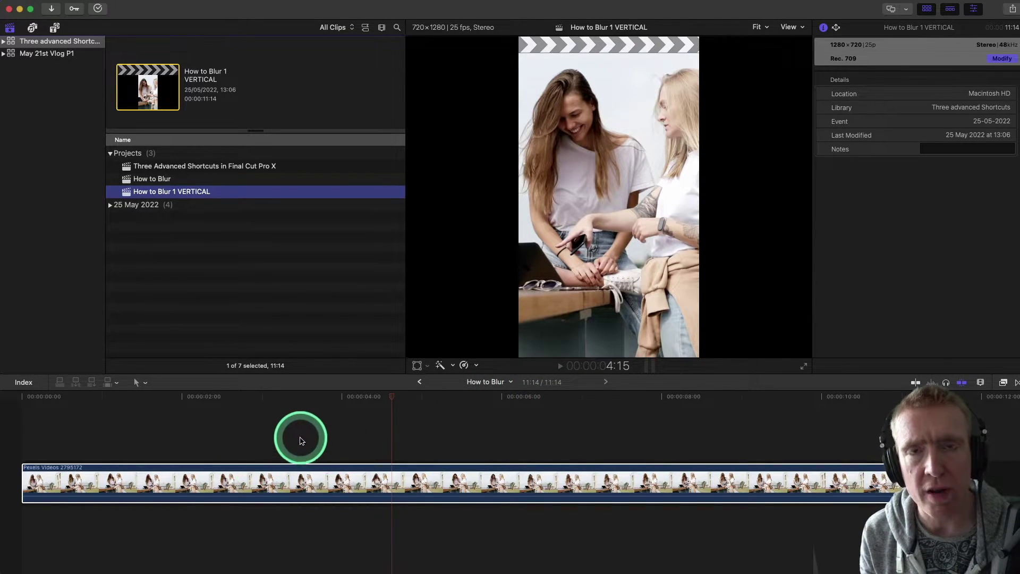
- Bring the original horizontal How to Blur timeline back into the viewer
{"action": "left_click", "coordinate": [267, 425]}
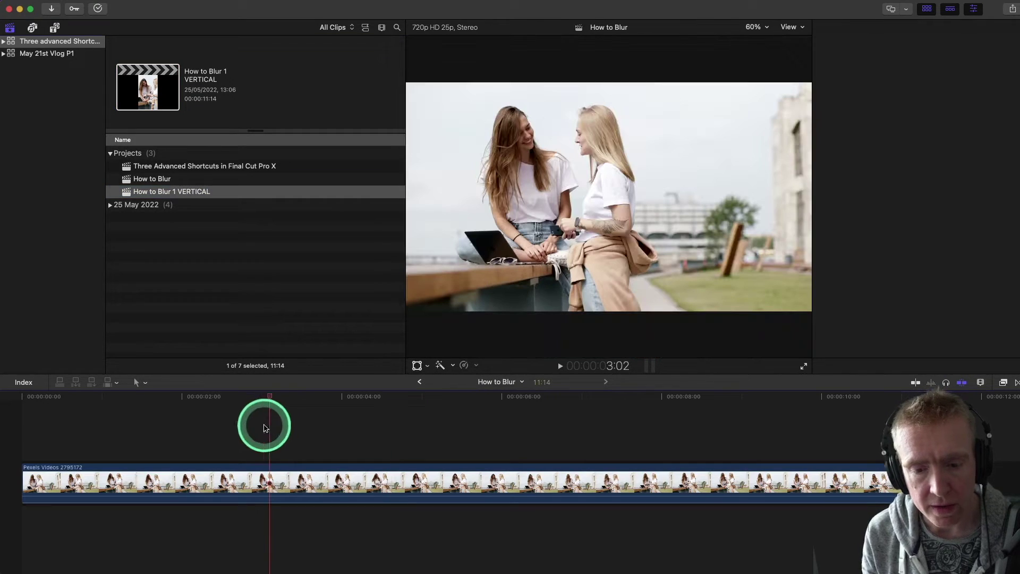
{"action": "left_click", "coordinate": [35, 437]}
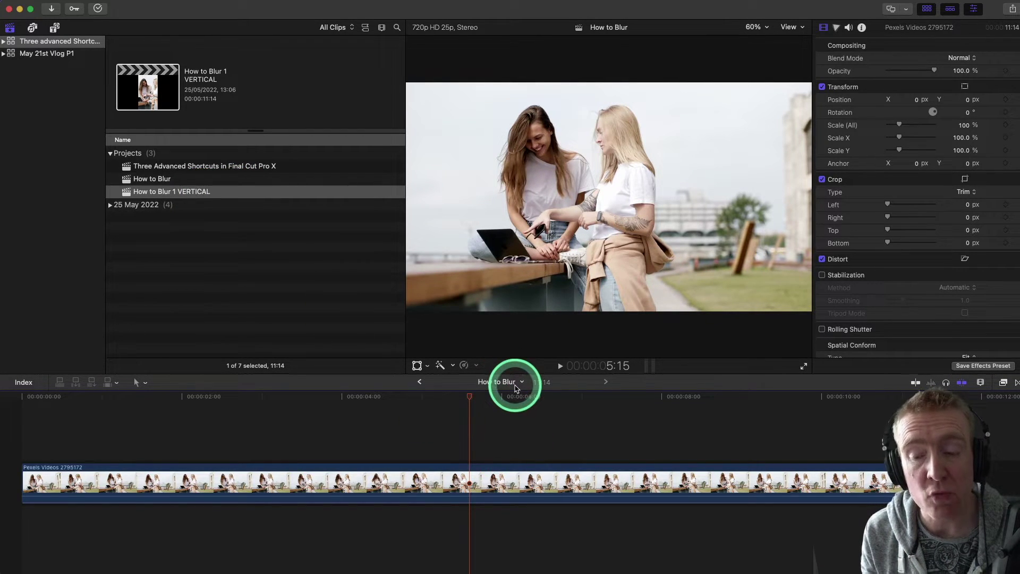
- Open How to Blur 1 VERTICAL, fit it with Shift-Z, and play from the start
{"action": "double_click", "coordinate": [189, 198]}
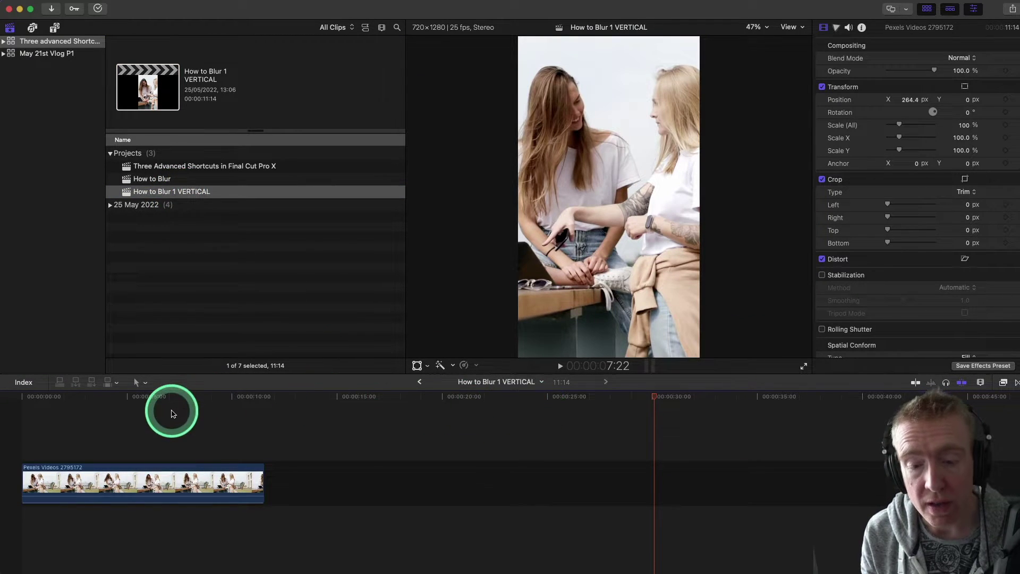
{"action": "key", "text": "shift+z"}
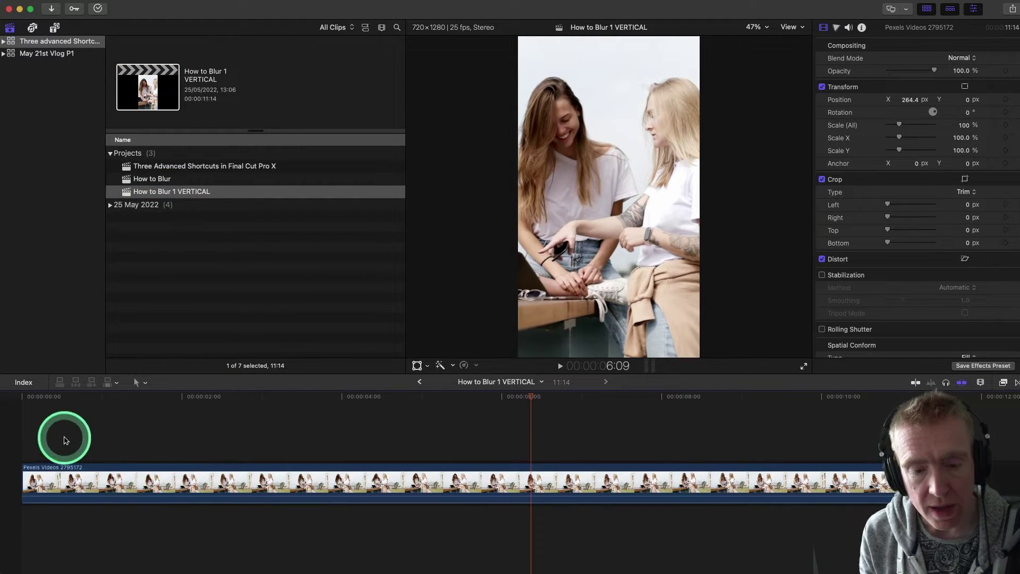
{"action": "left_click", "coordinate": [57, 441]}
{"action": "key", "text": "space"}
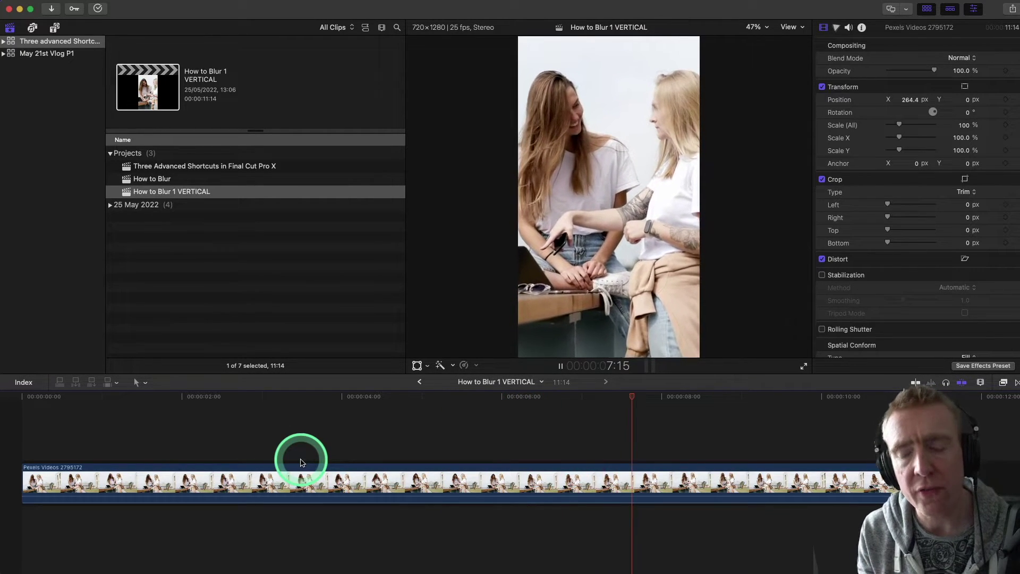
{"action": "key", "text": "space"}
- Replay from around 5 seconds and stop near the cut point
{"action": "left_click", "coordinate": [432, 445]}
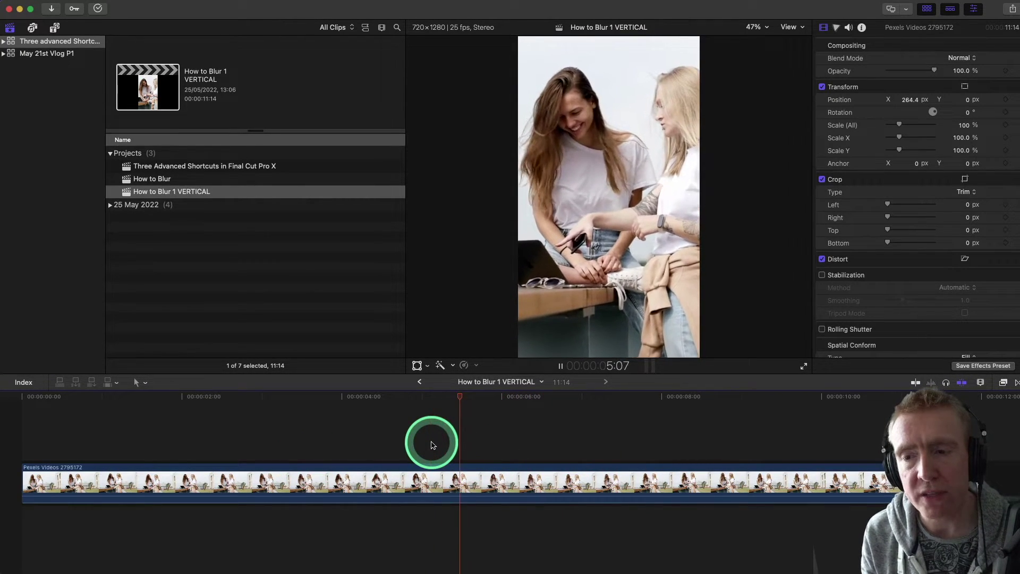
{"action": "key", "text": "space"}
{"action": "key", "text": "space"}
{"action": "left_click", "coordinate": [430, 441]}
- Blade the vertical clip at about 5:02
{"action": "left_click", "coordinate": [462, 479]}
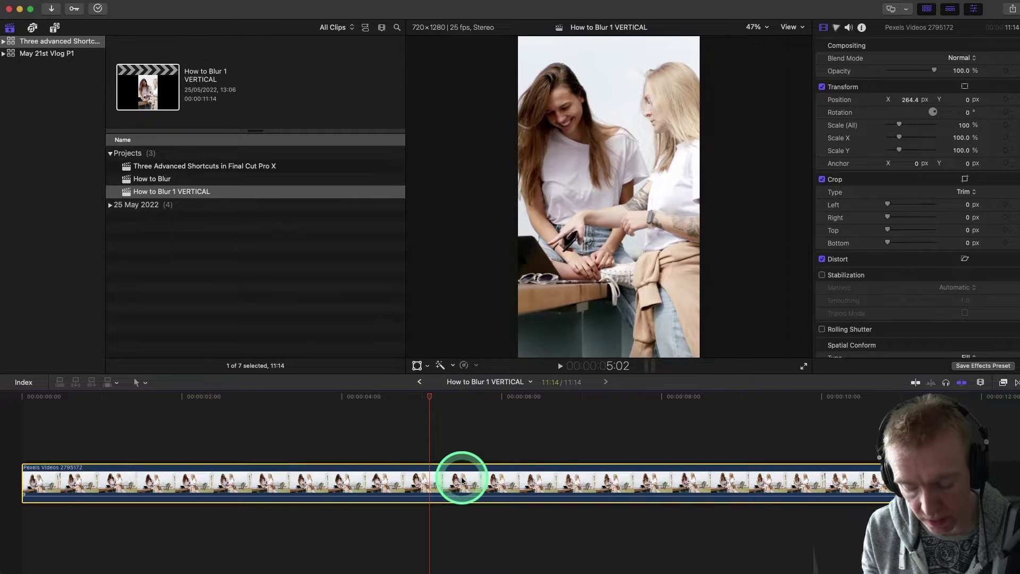
{"action": "key", "text": "super+b"}
{"action": "left_click", "coordinate": [451, 430]}
{"action": "key", "text": "space"}
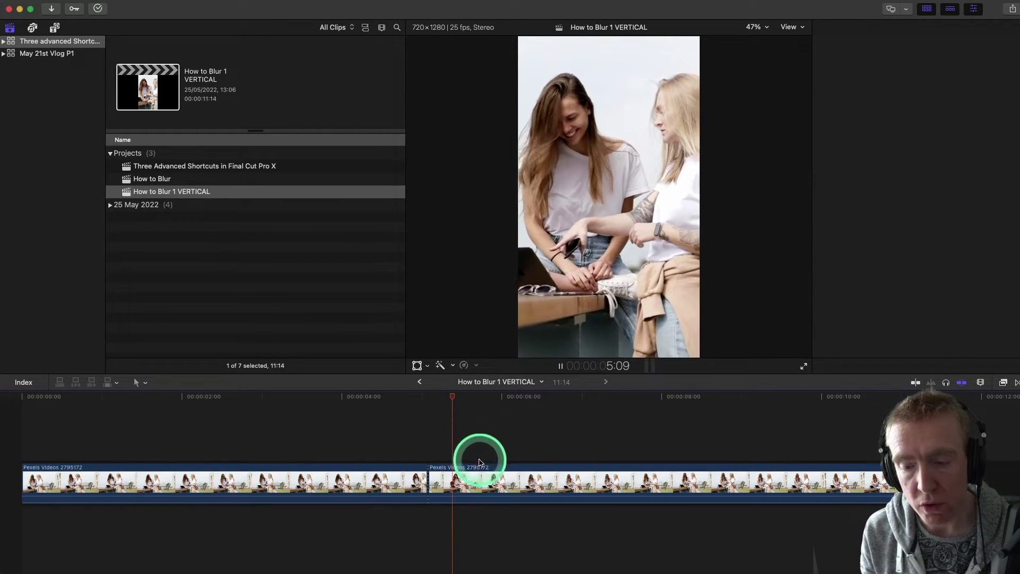
- Blade the second piece at about 6:13 and select the short middle piece
{"action": "left_click", "coordinate": [493, 470]}
{"action": "left_click", "coordinate": [493, 471]}
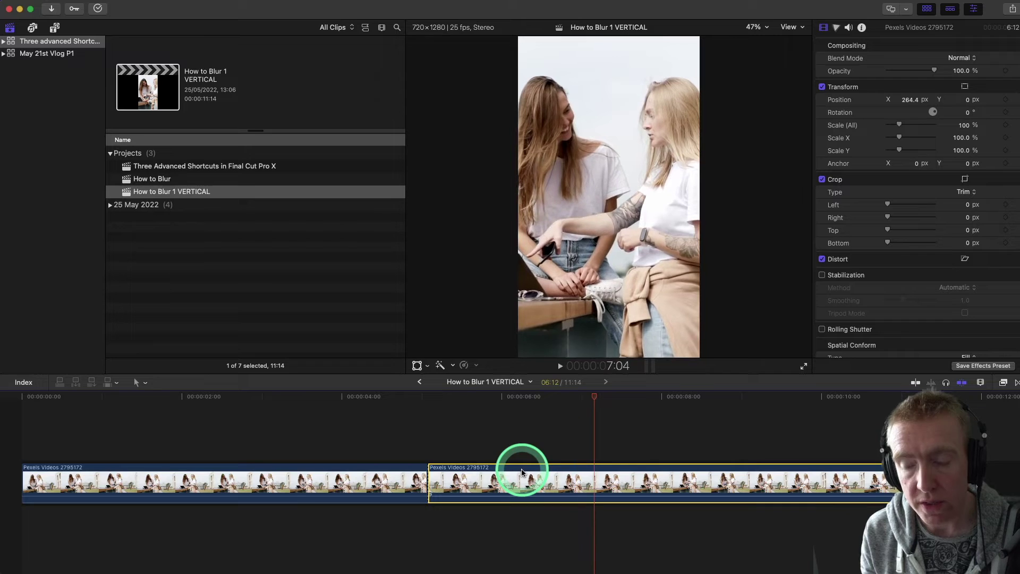
{"action": "left_click", "coordinate": [486, 473]}
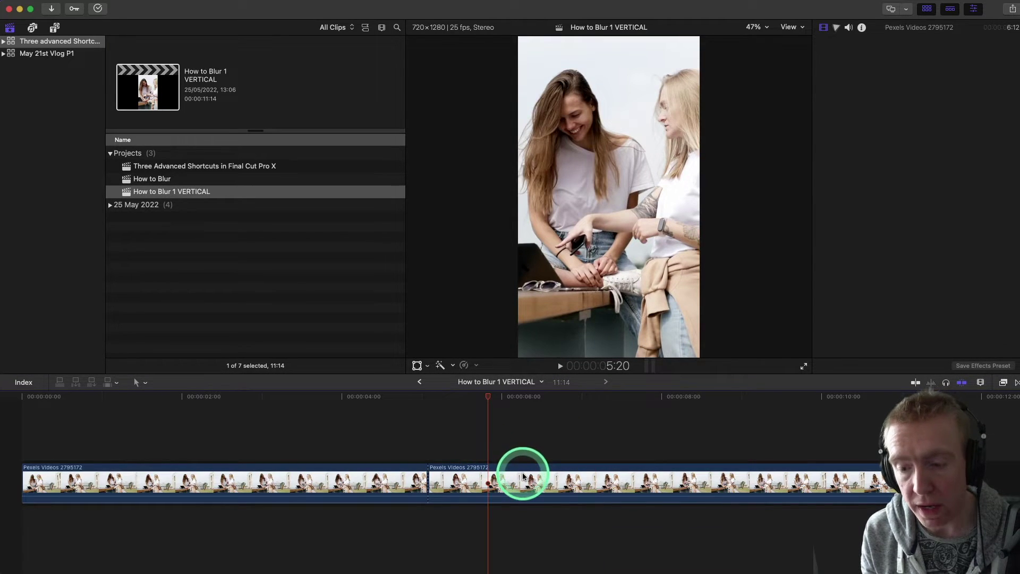
{"action": "key", "text": "space"}
{"action": "key", "text": "space"}
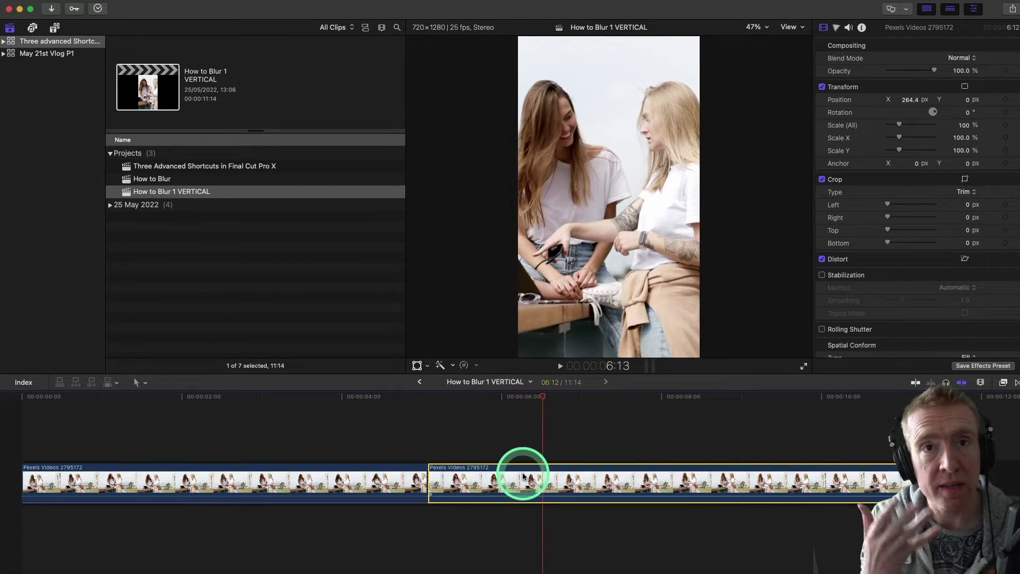
{"action": "key", "text": "super+b"}
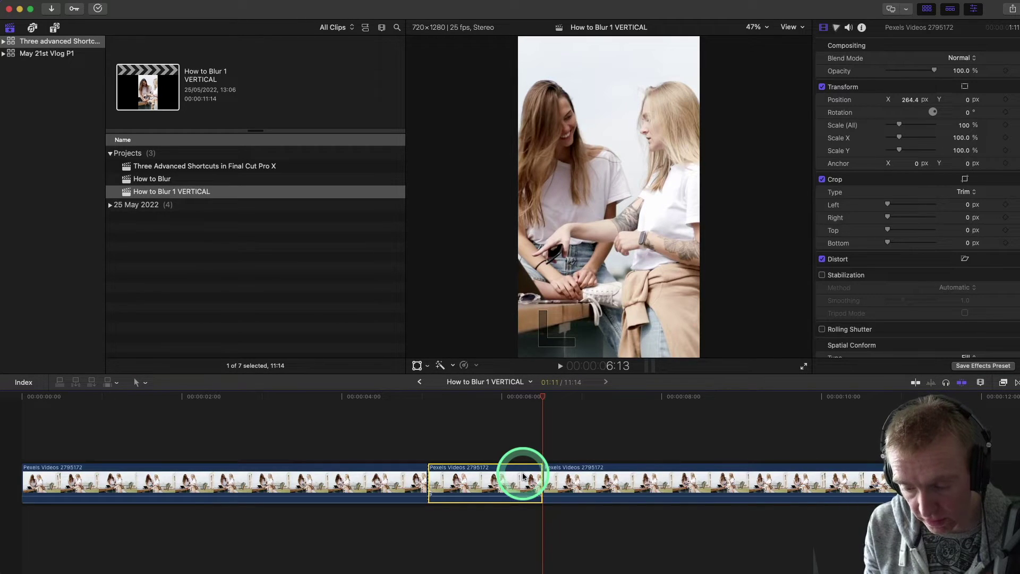
{"action": "left_click", "coordinate": [461, 431]}
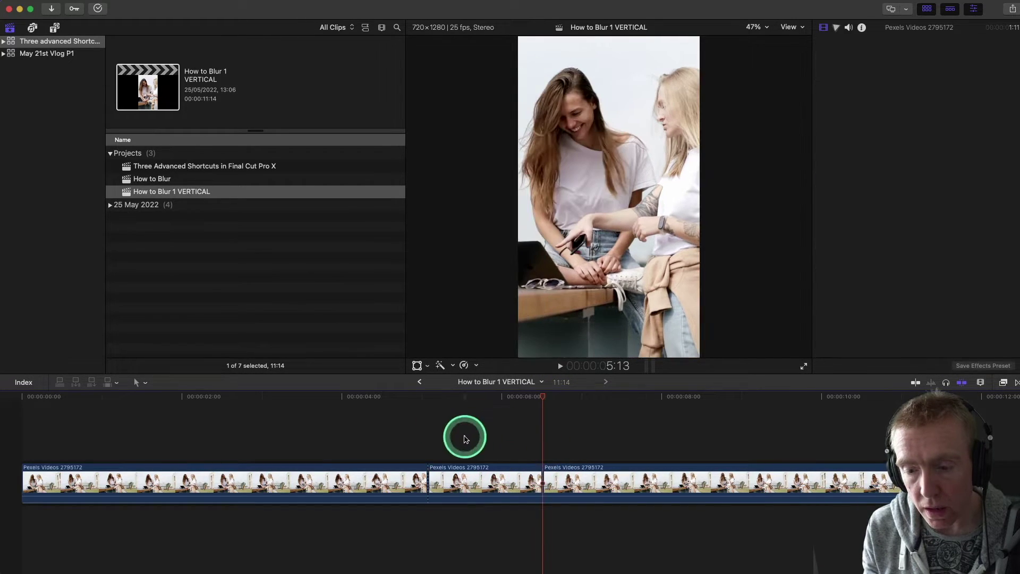
{"action": "left_click", "coordinate": [485, 476]}
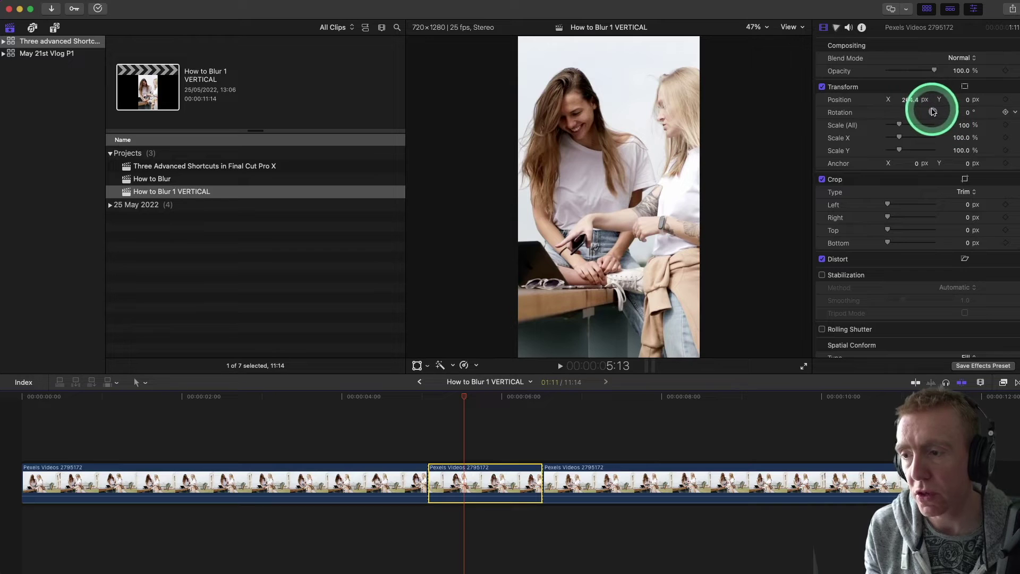
- Scrub the middle piece's Position X to 251.4 px and play back from about 4 seconds
{"action": "left_click_drag", "start_coordinate": [911, 104], "coordinate": [909, 100]}
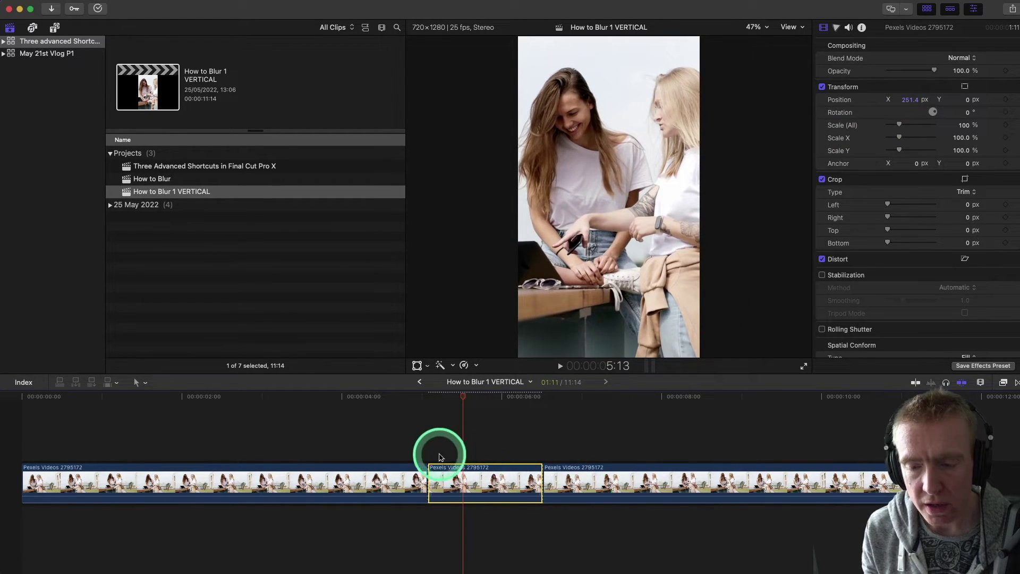
{"action": "left_click", "coordinate": [412, 447]}
{"action": "key", "text": "space"}
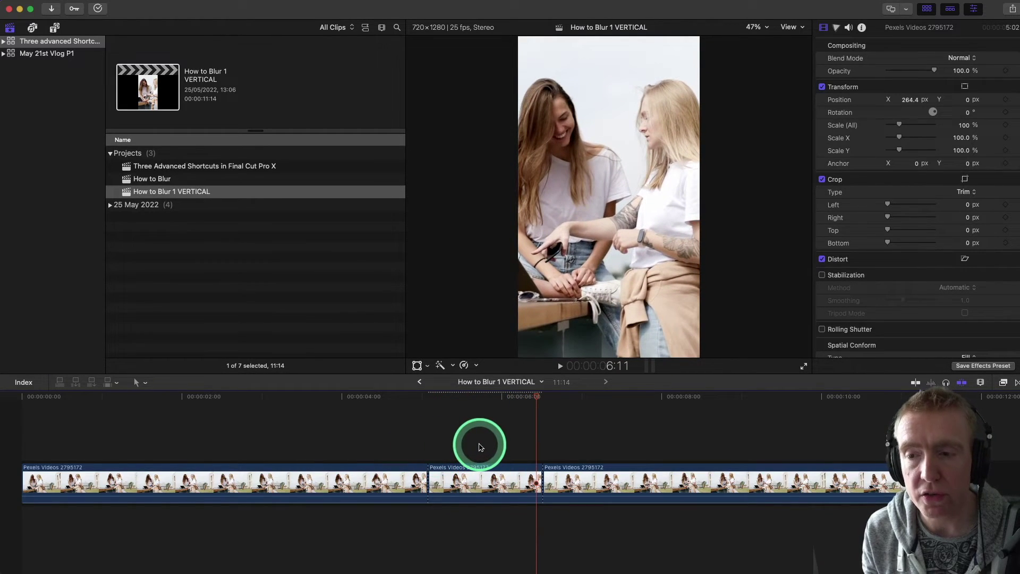
{"action": "key", "text": "space"}
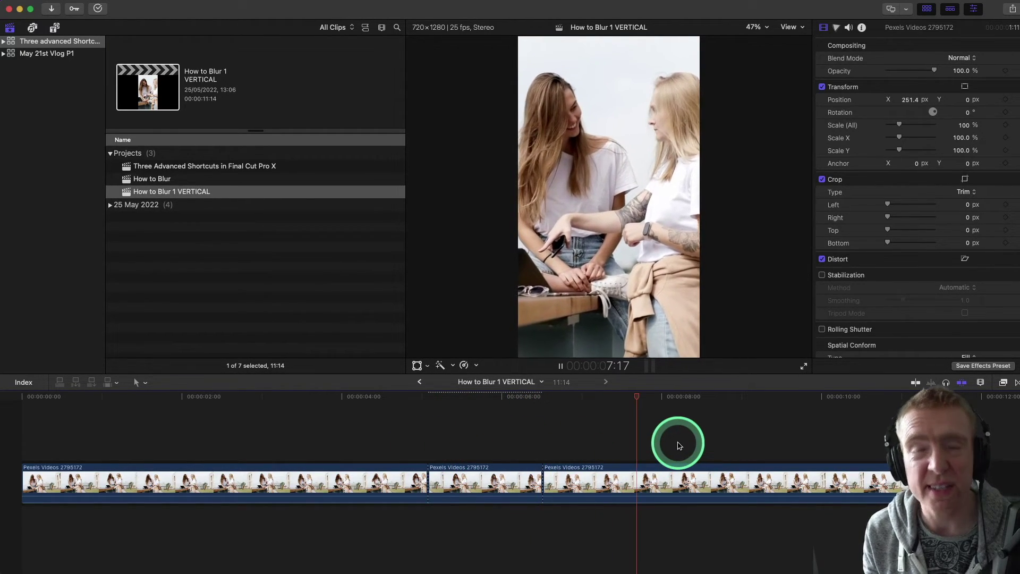
{"action": "key", "text": "space"}
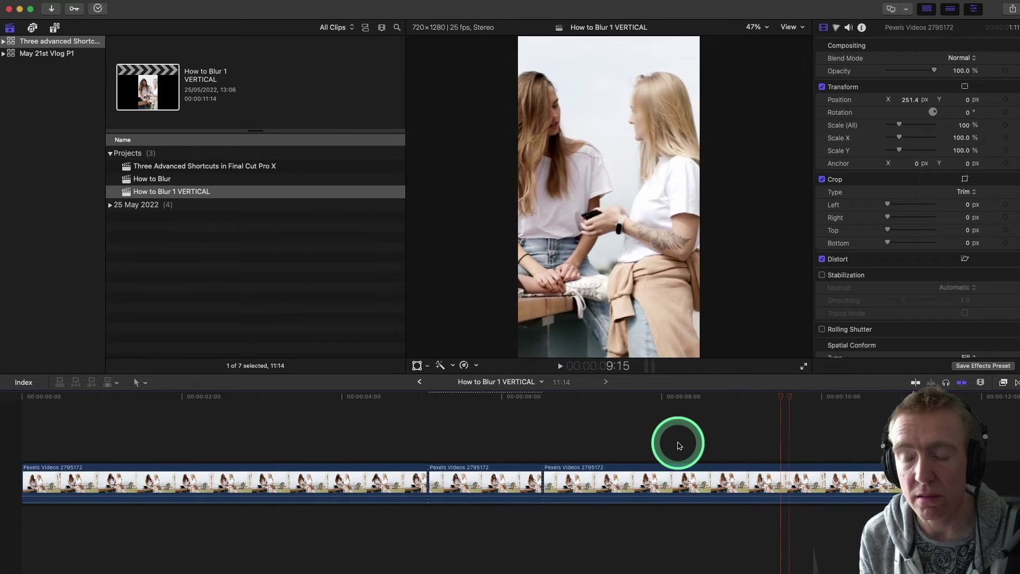